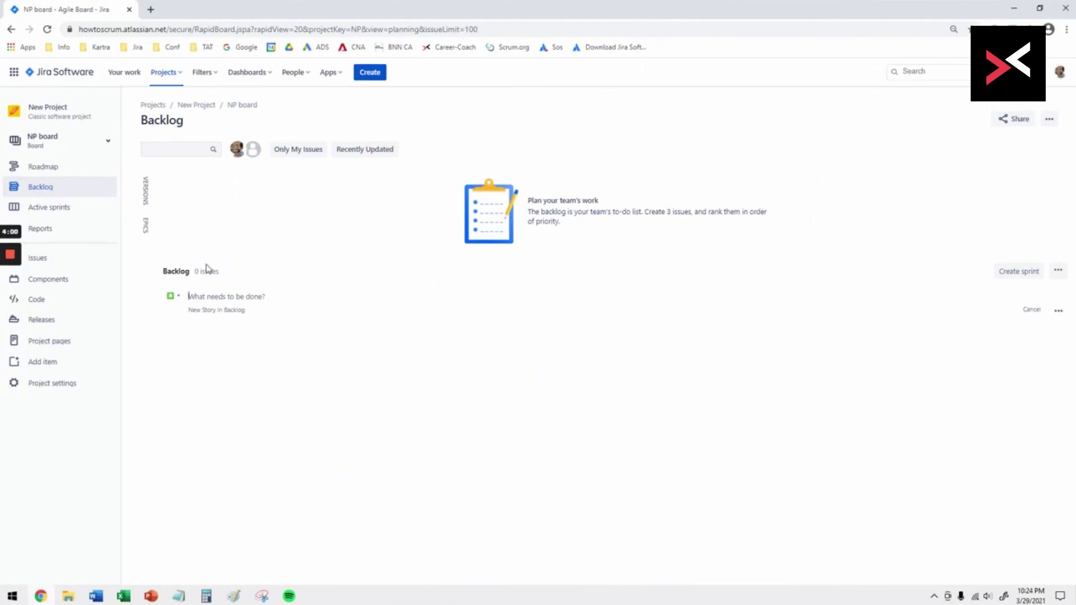
Start a new version named 'Release 1' with the description 'Release 1'.
left_click(145, 191)
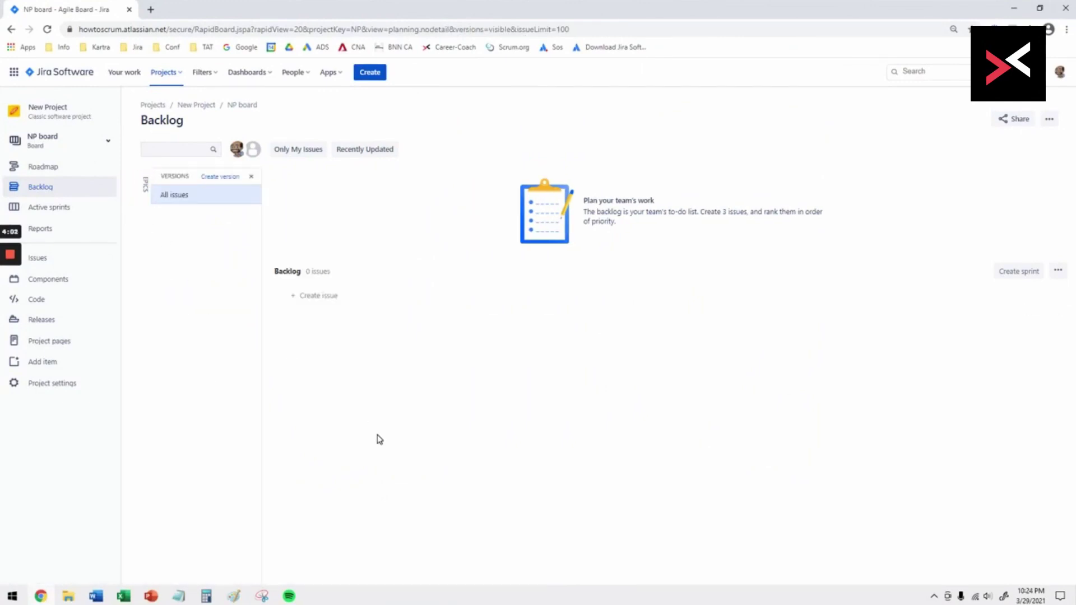
left_click(229, 178)
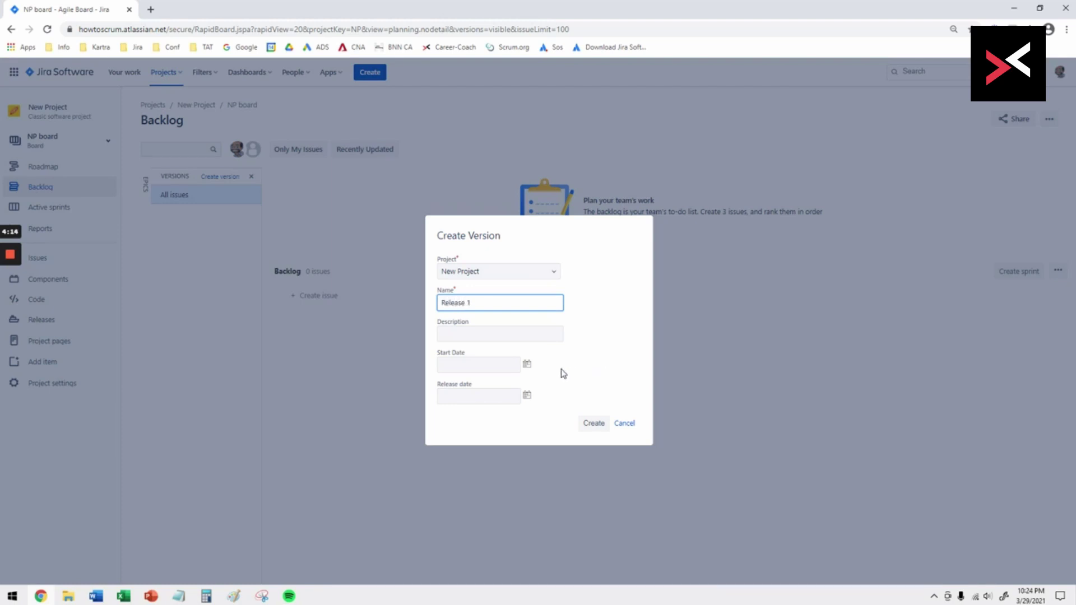
left_click(489, 336)
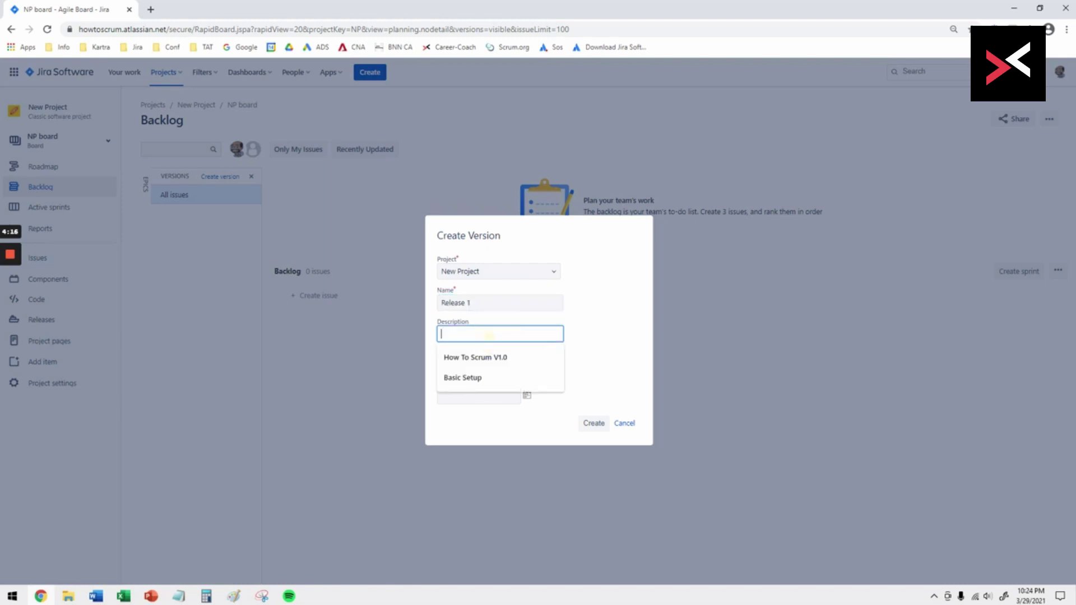
type("Release 1")
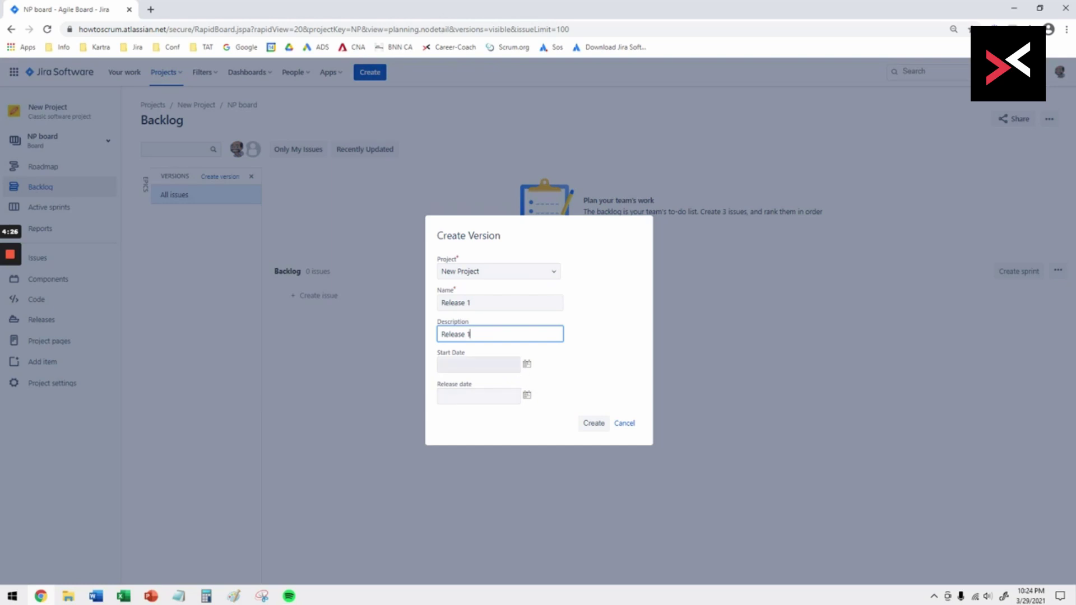
Give Release 1 a start date of 29/Mar/21 and a release date of 30/Jun/21, then create it.
left_click(463, 364)
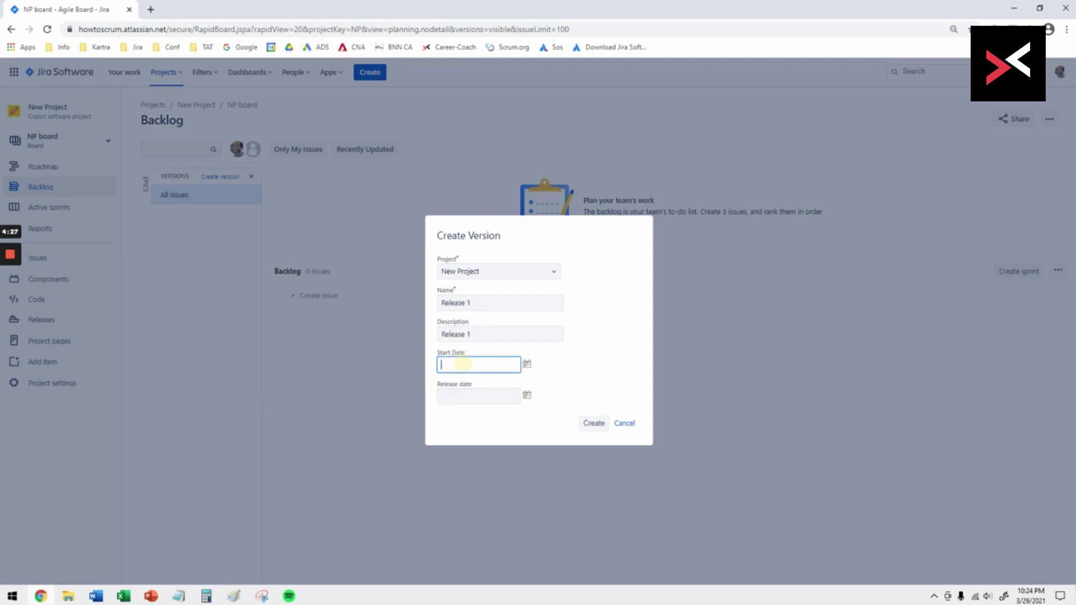
left_click(527, 365)
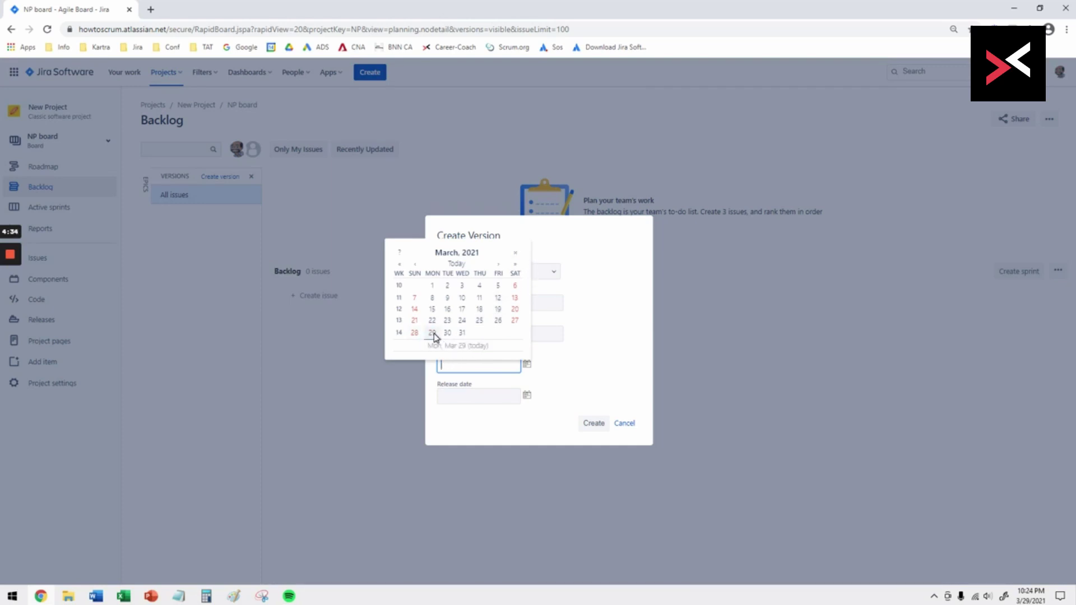
left_click(433, 334)
left_click(527, 395)
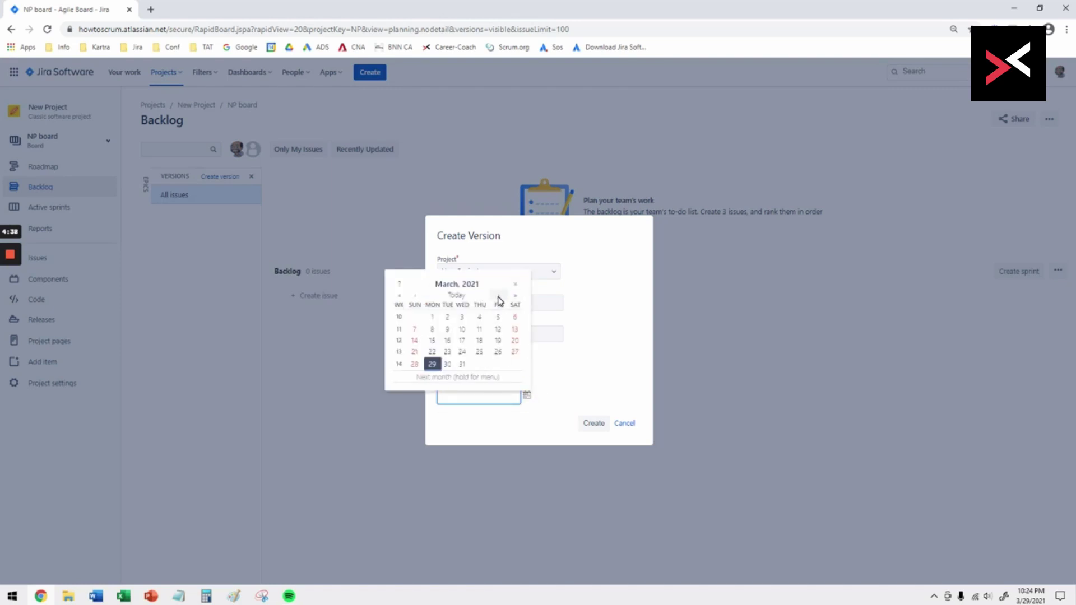
left_click(499, 298)
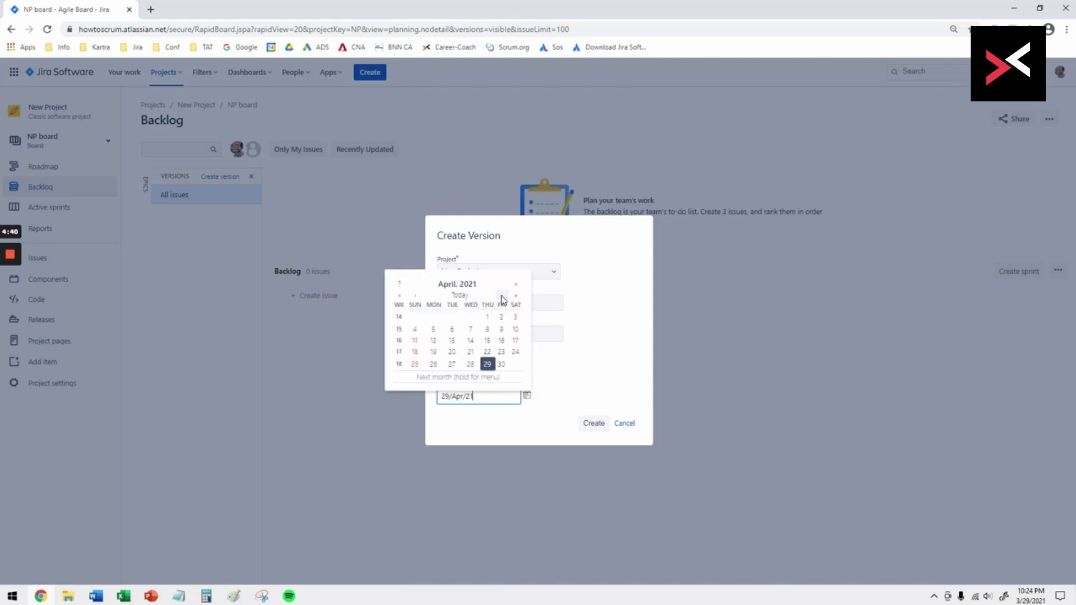
left_click(503, 298)
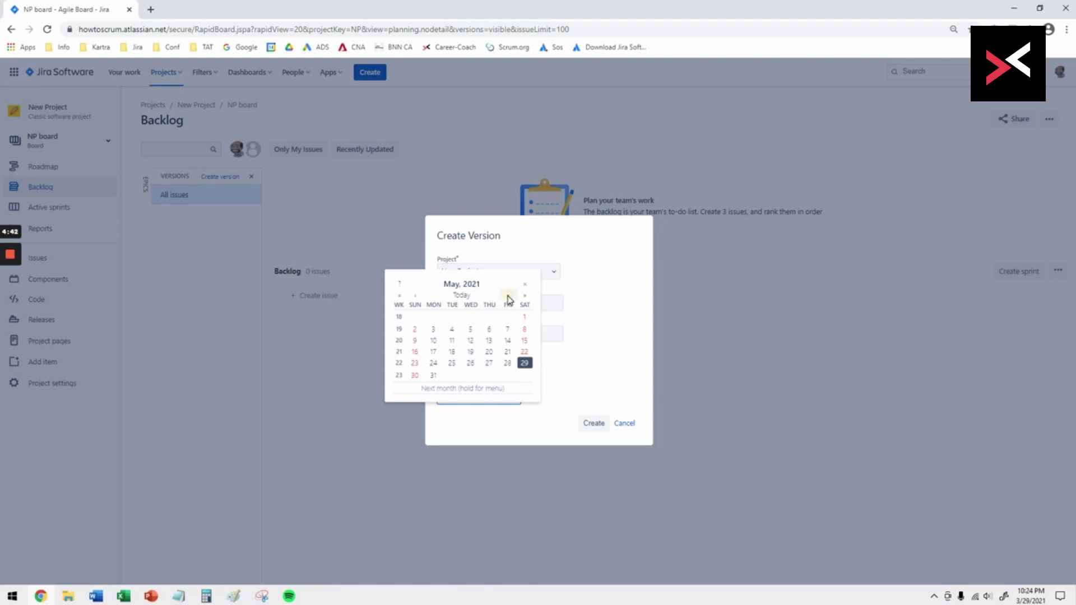
left_click(506, 297)
left_click(463, 365)
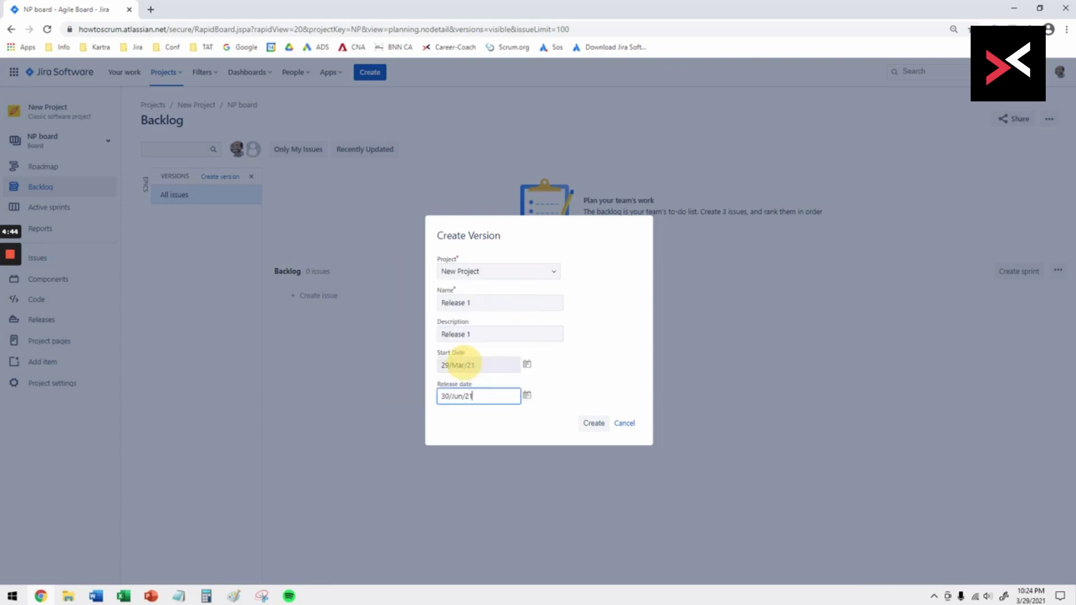
left_click(593, 426)
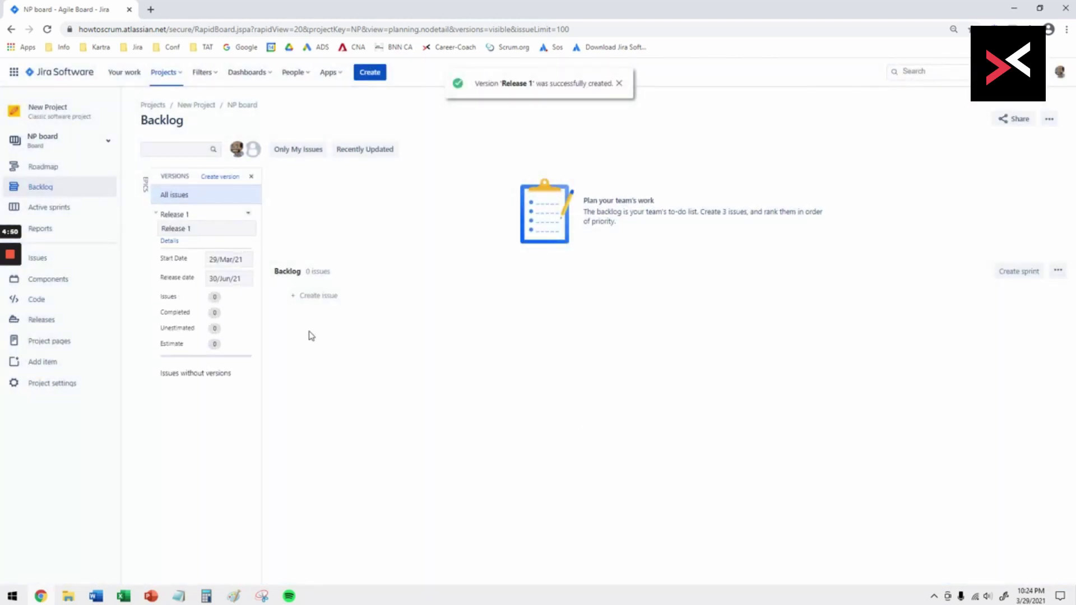
Fill a new Epic form with 'Error Handling' as name and summary, with Create another ticked.
left_click(251, 178)
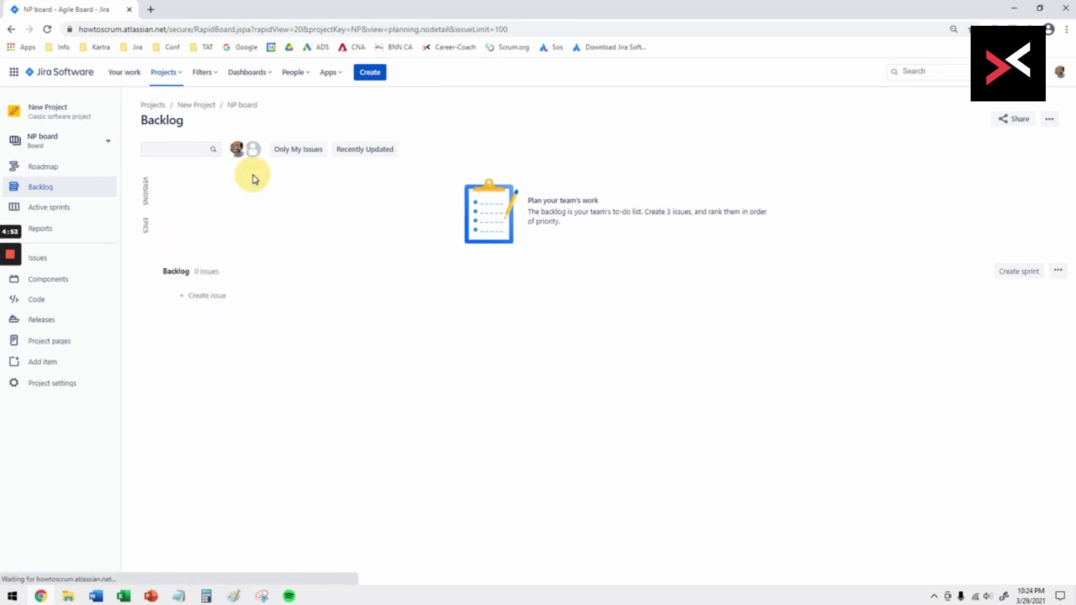
left_click(146, 225)
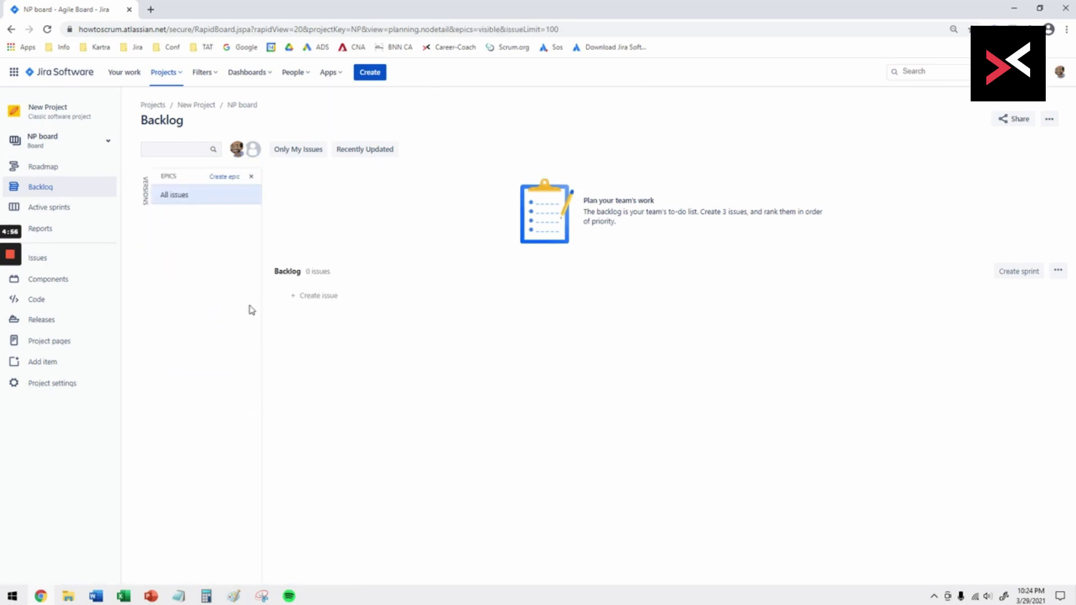
left_click(225, 178)
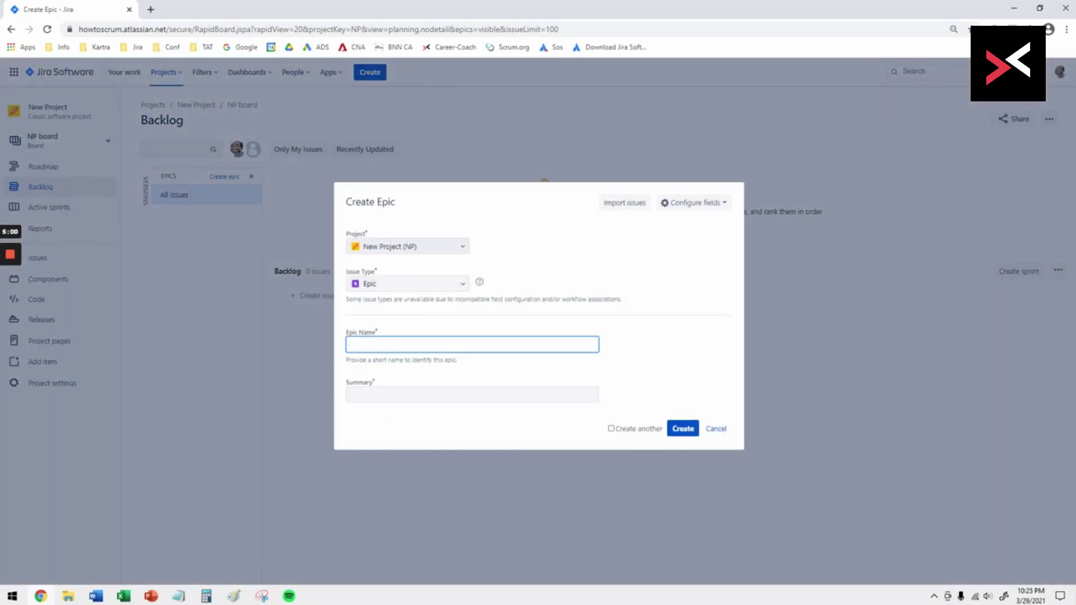
left_click(463, 286)
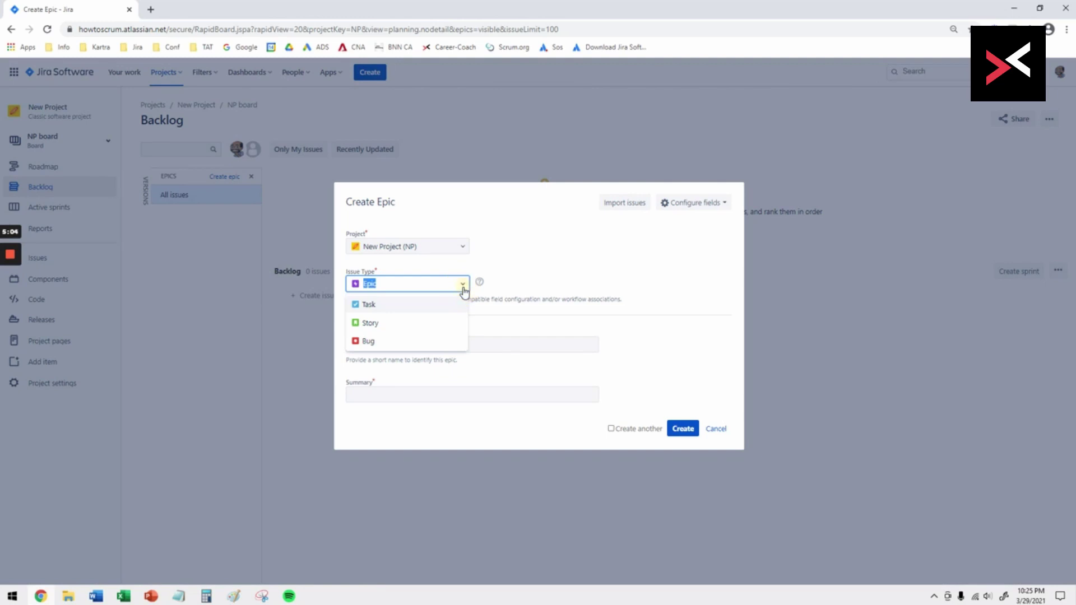
left_click(463, 286)
key("Tab")
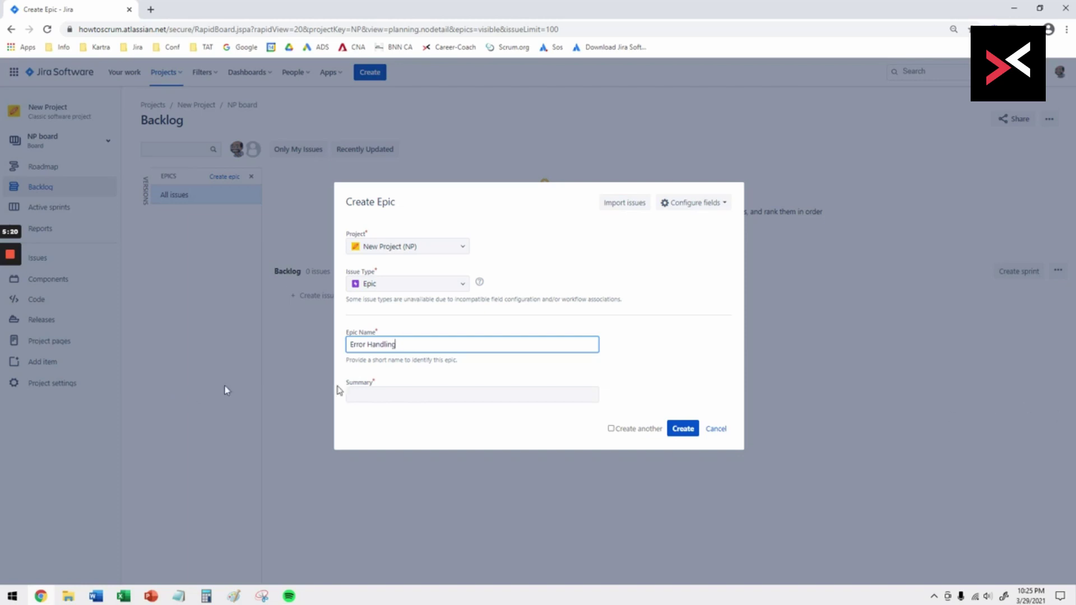
left_click_drag(399, 344, 322, 349)
key("ctrl+c")
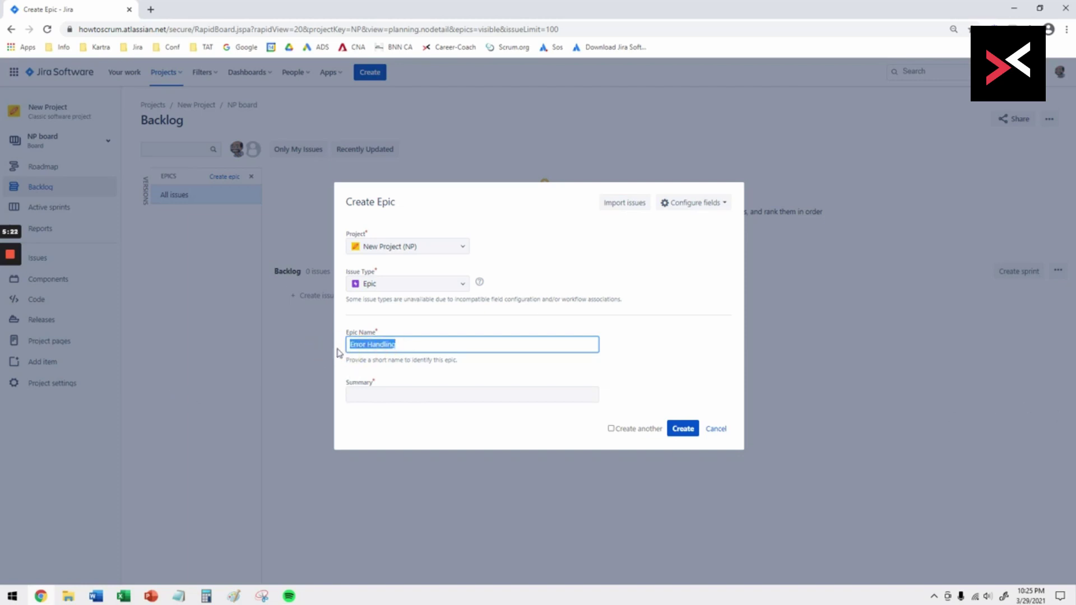
left_click(348, 394)
key("ctrl+v")
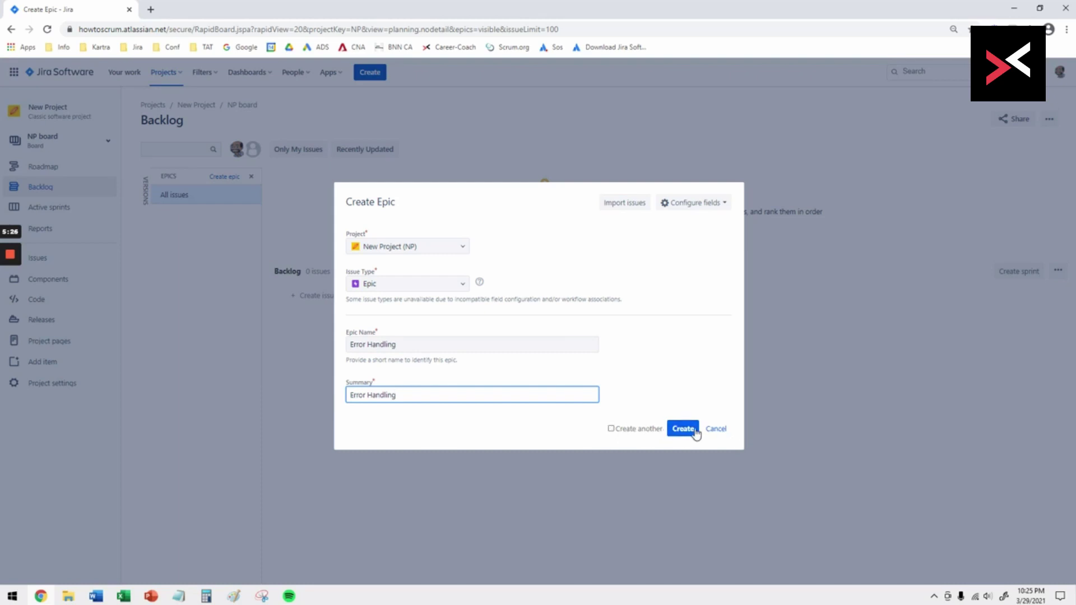
left_click(611, 430)
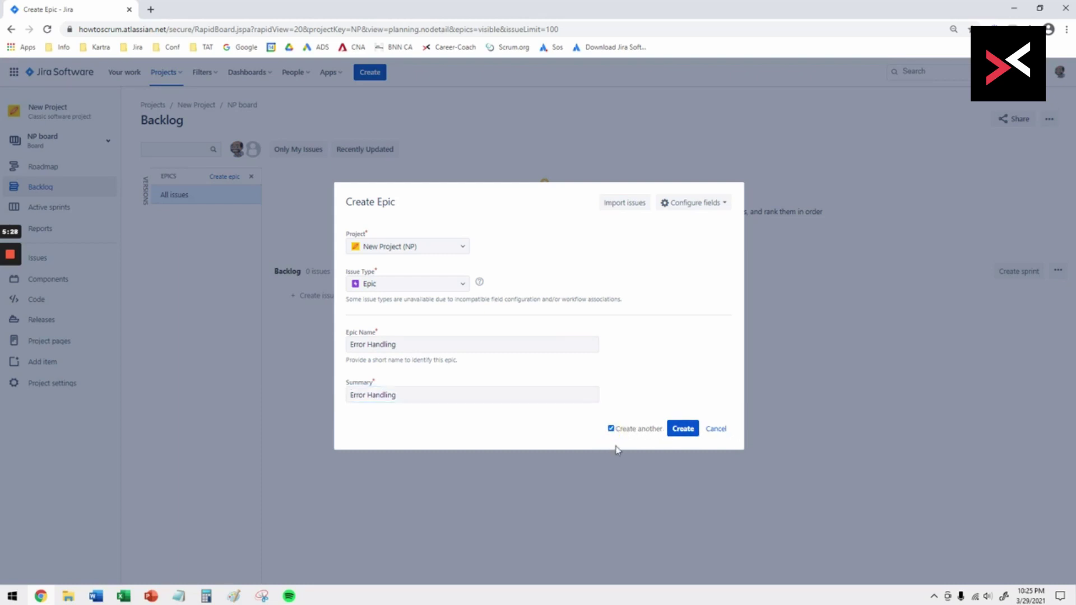
Create the Error Handling epic, then the Databases epic with 'Databases' as its summary.
left_click(685, 430)
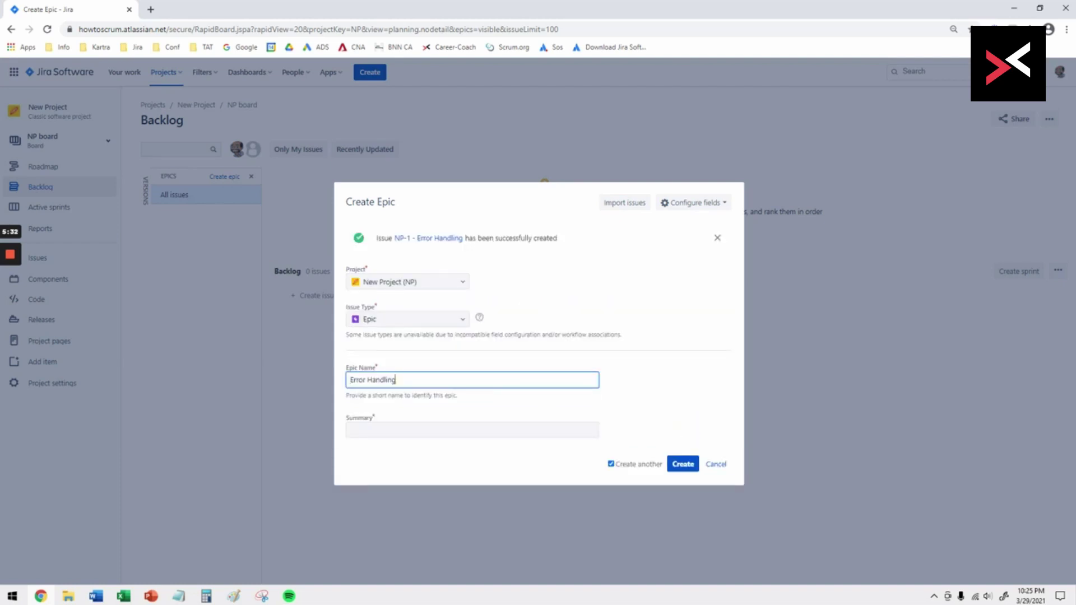
key("ctrl+a")
type("C")
left_click_drag(384, 381, 343, 385)
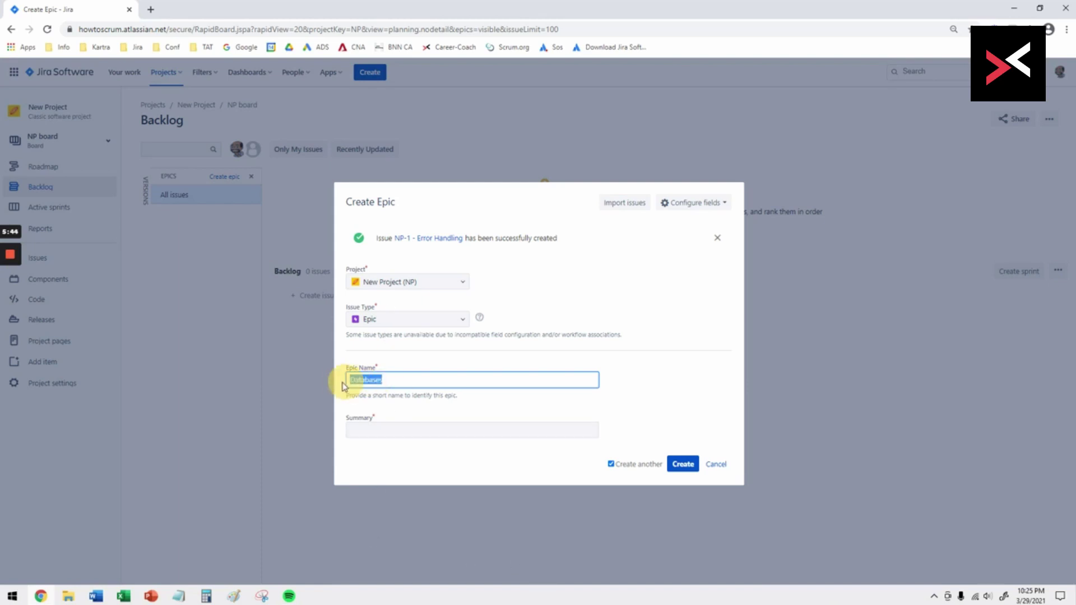
left_click(380, 430)
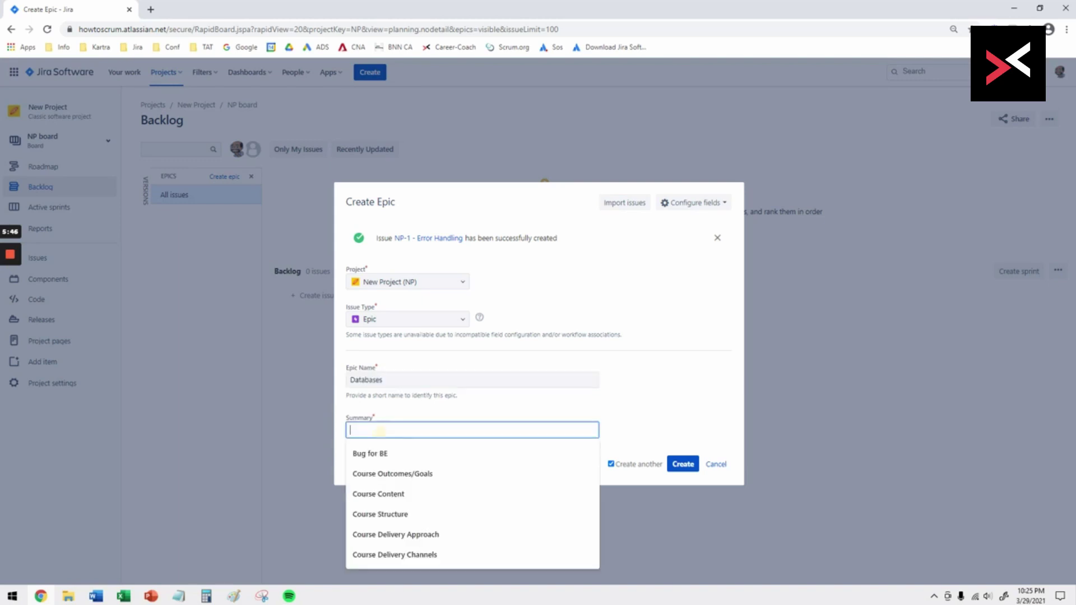
key("ctrl+v")
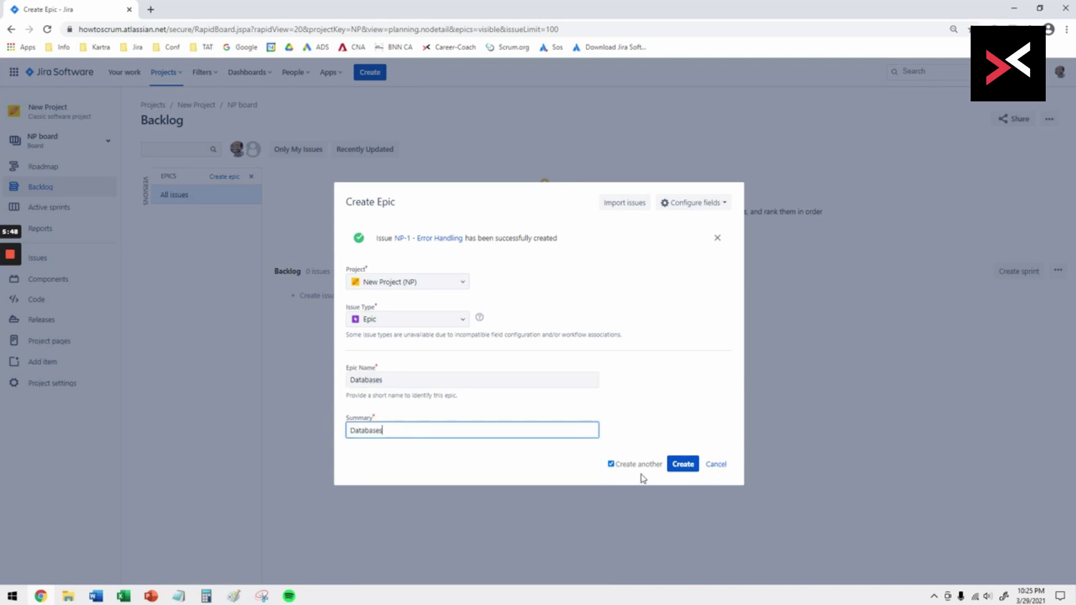
left_click(682, 465)
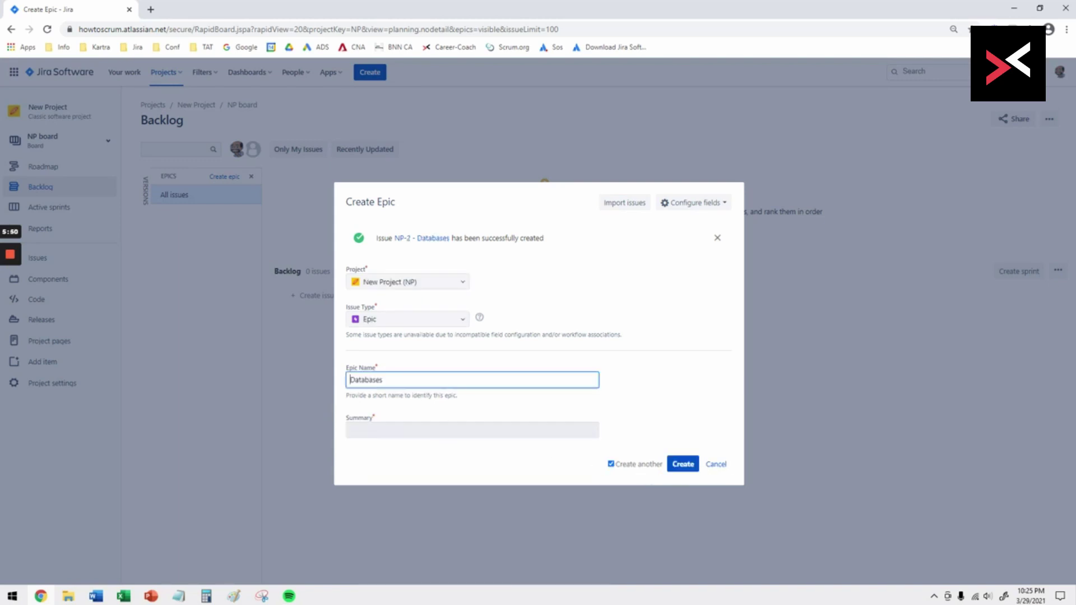
Create the final User Screens epic with a matching summary, with Create another unticked.
left_click_drag(383, 380, 344, 381)
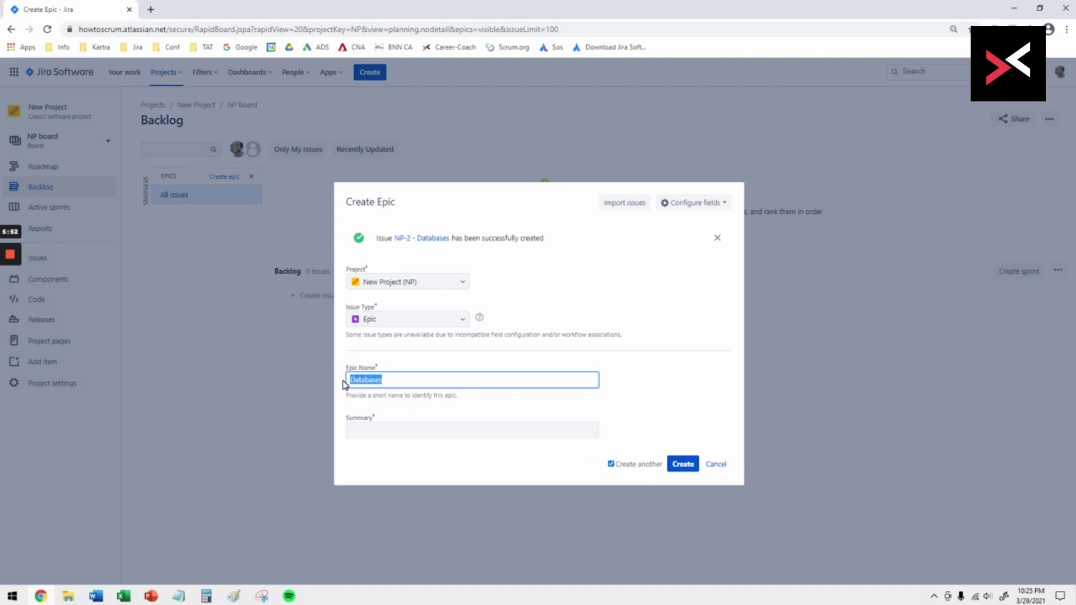
type("User Screens")
left_click_drag(390, 380, 321, 386)
key("ctrl+c")
left_click(393, 430)
key("ctrl+v")
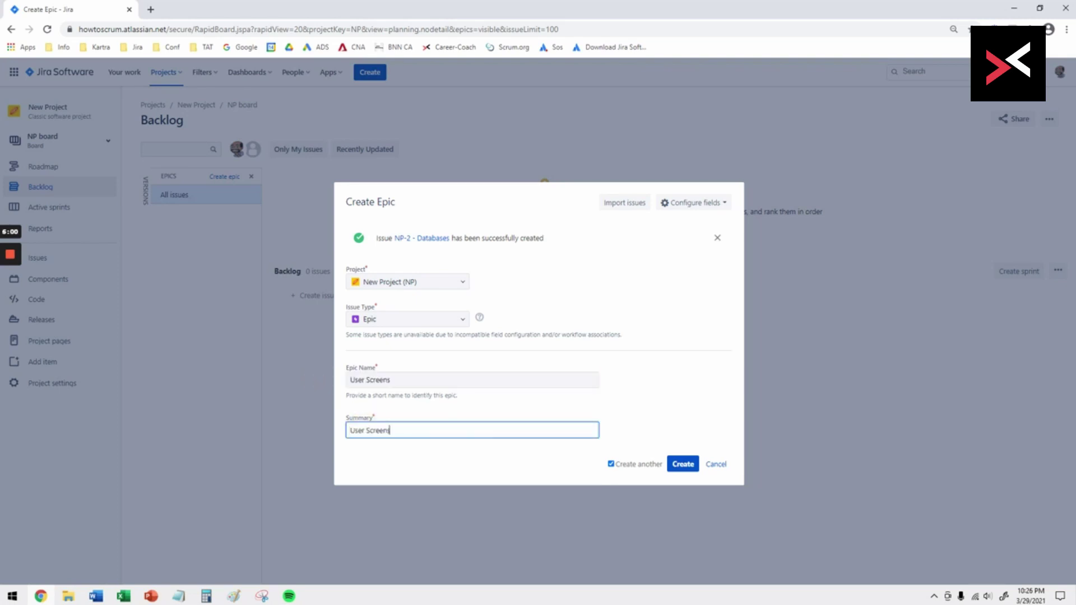
left_click(611, 464)
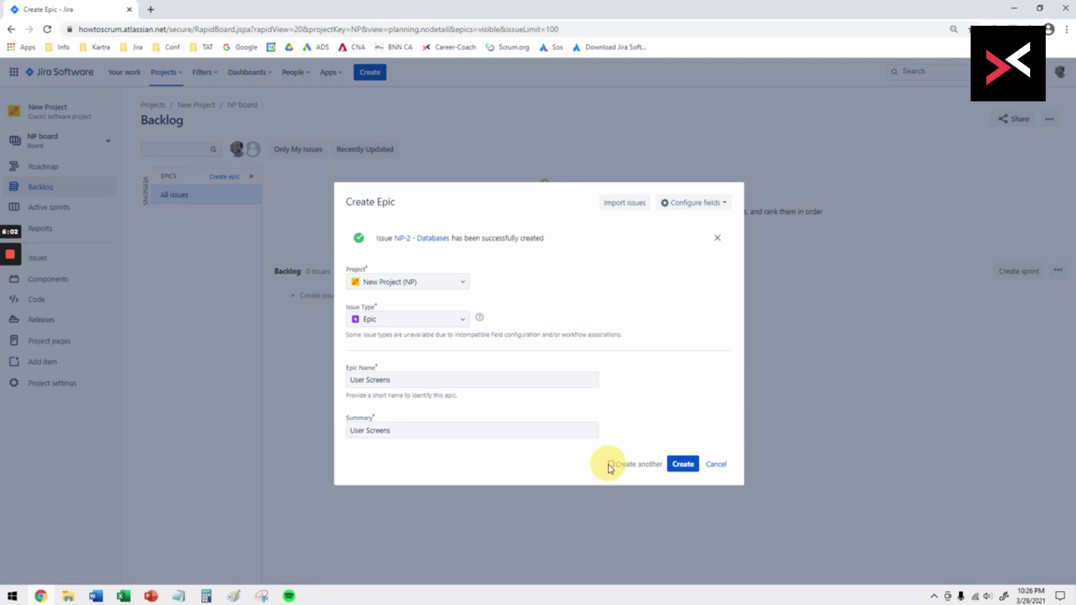
left_click(684, 465)
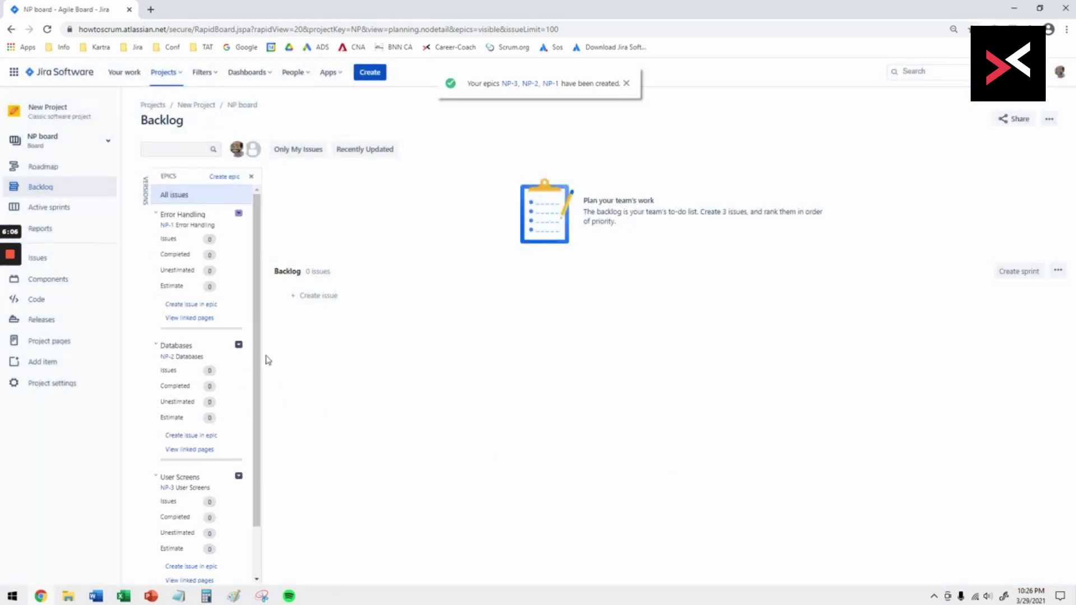
Collapse the Error Handling, Databases and User Screens epics and the Release 1 version.
left_click(157, 215)
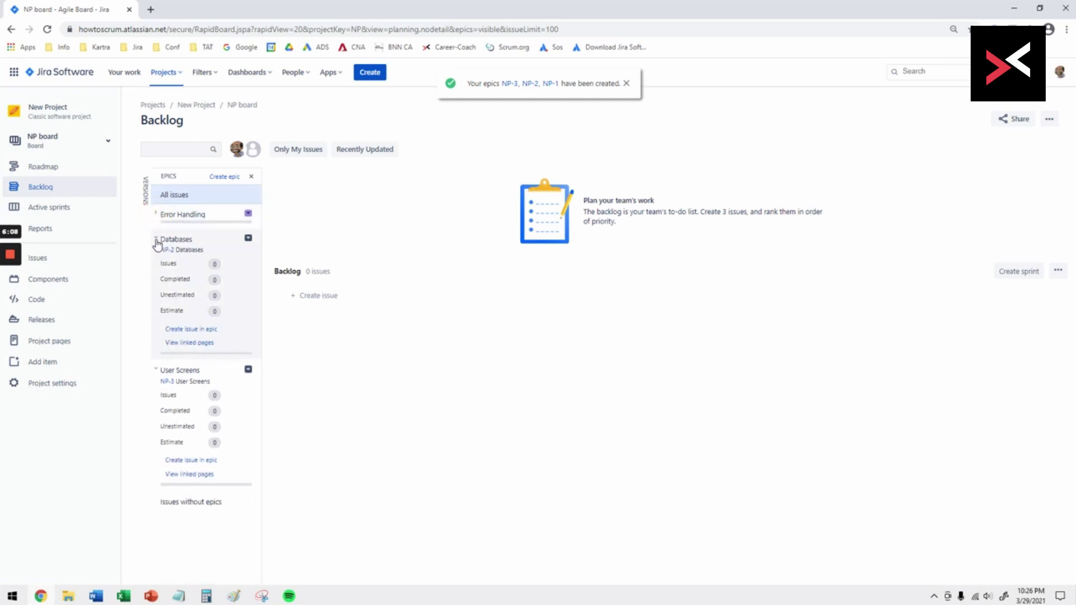
left_click(156, 241)
left_click(157, 264)
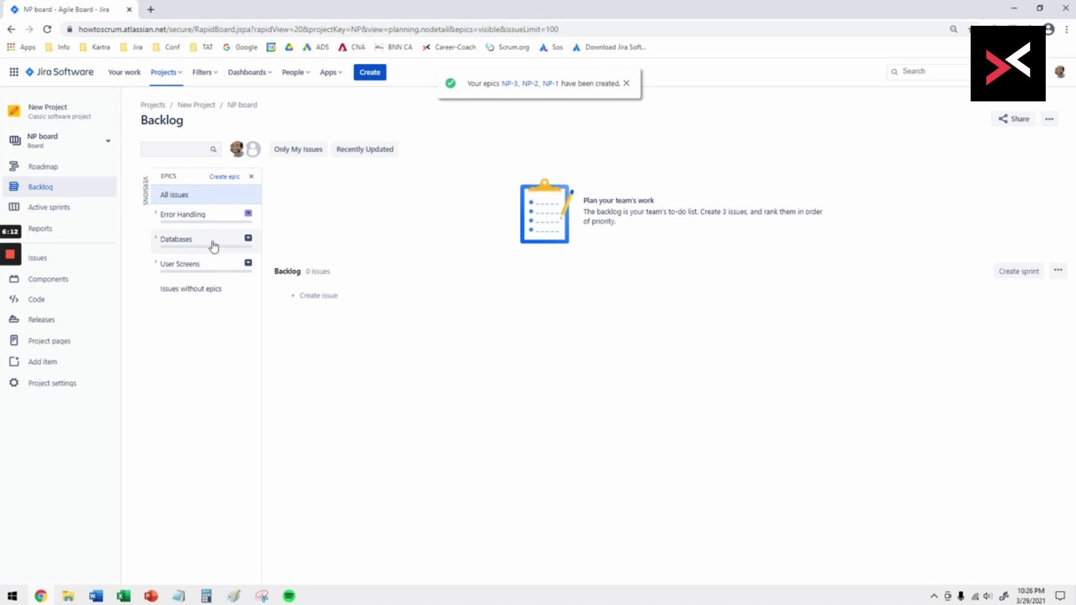
left_click(146, 189)
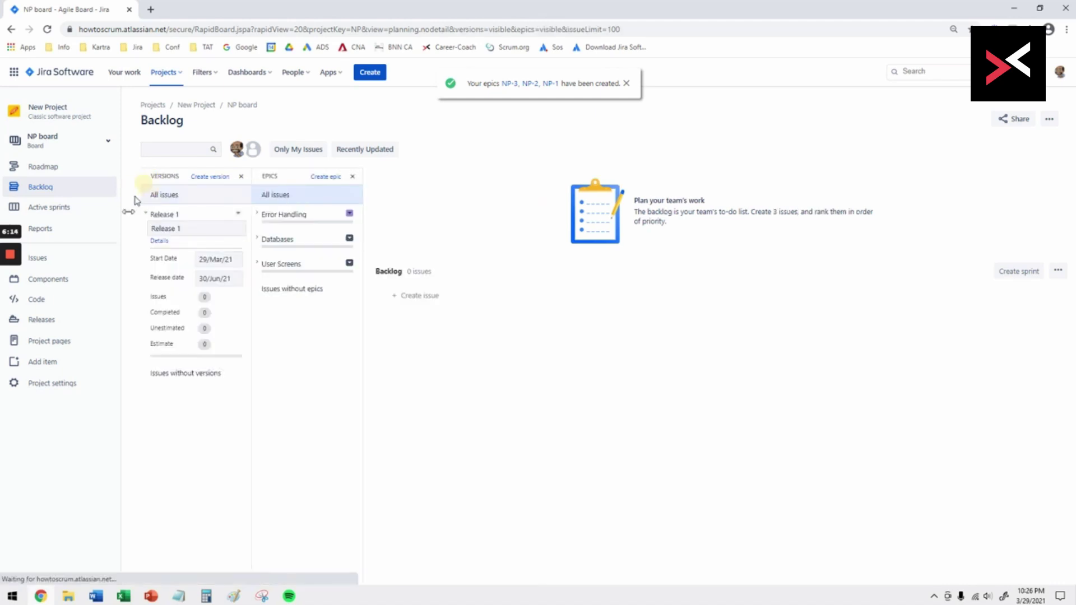
left_click(146, 216)
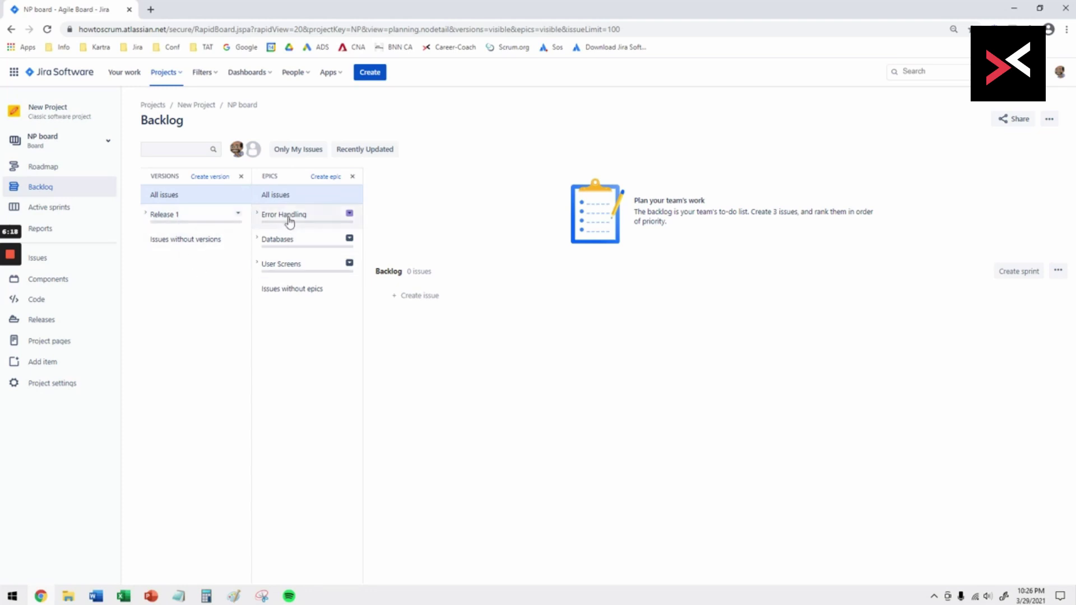
Colour Error Handling red and Databases teal, and keep User Screens dark.
left_click(350, 215)
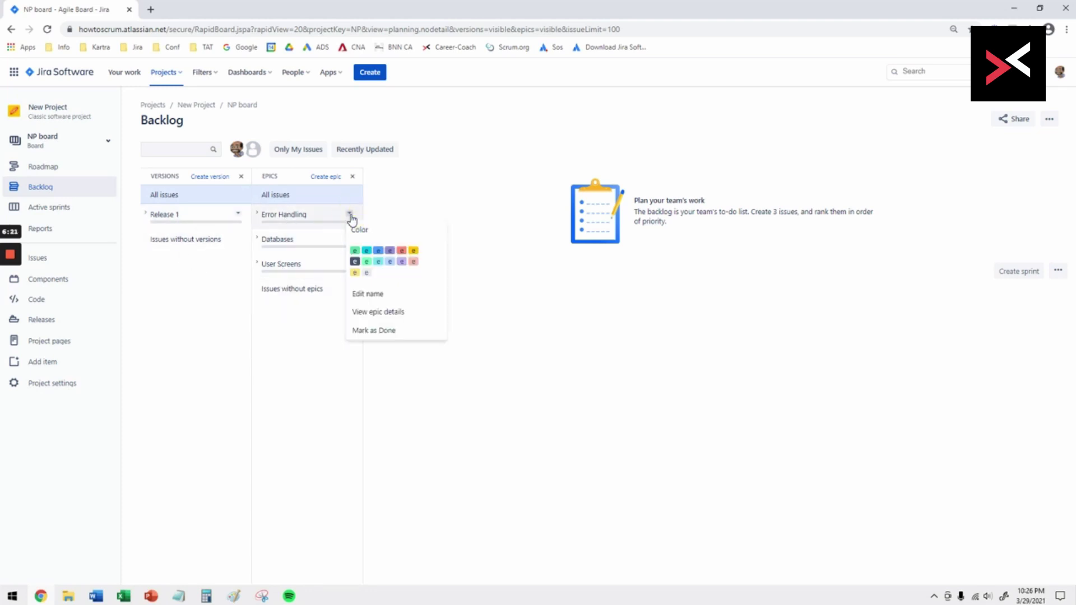
left_click(401, 253)
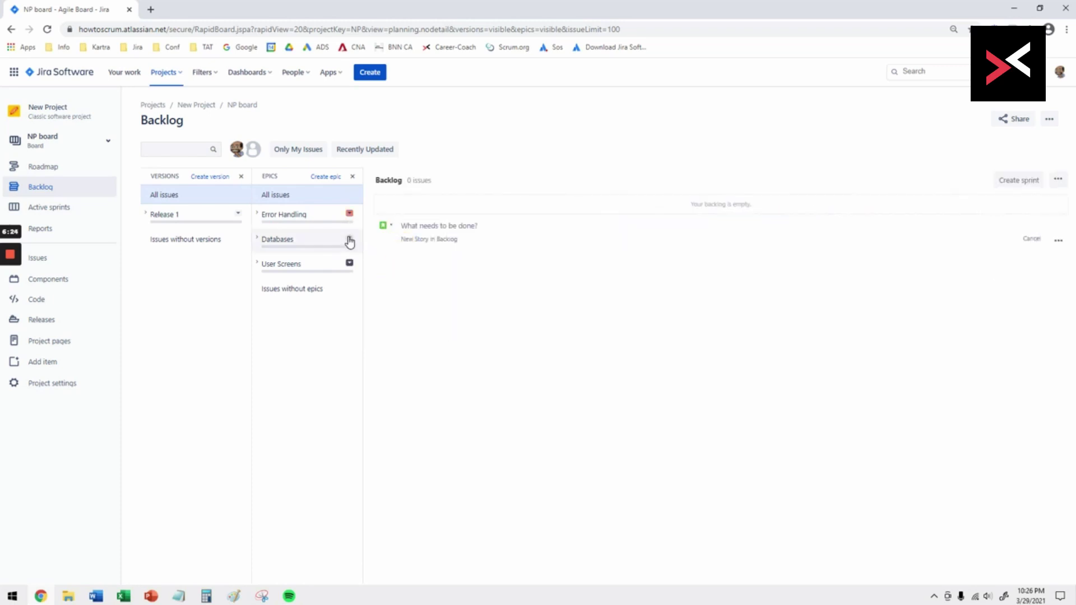
left_click(351, 242)
left_click(367, 283)
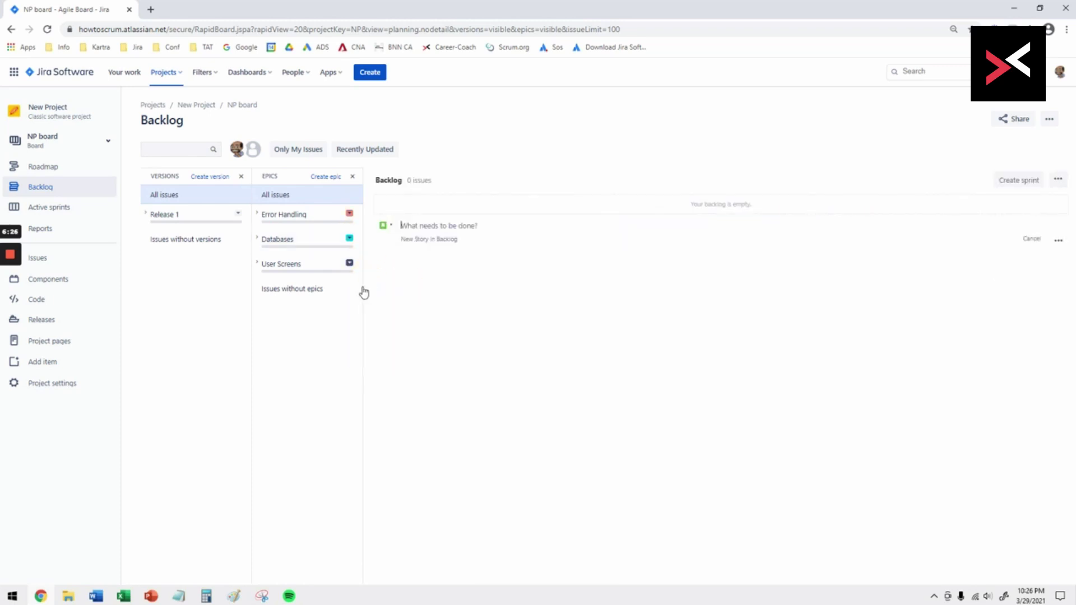
left_click(349, 264)
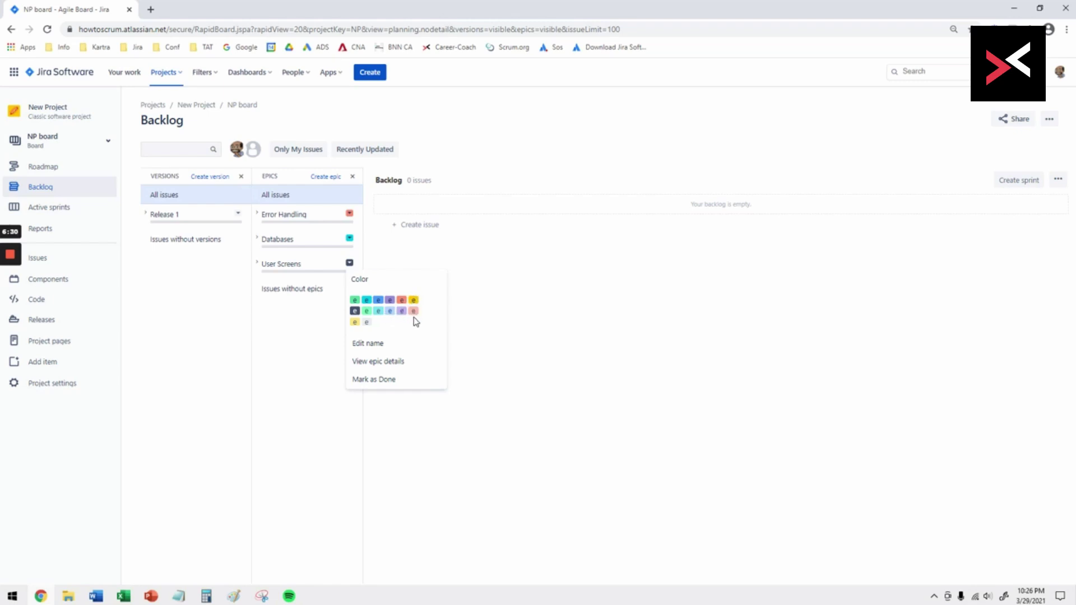
left_click(355, 312)
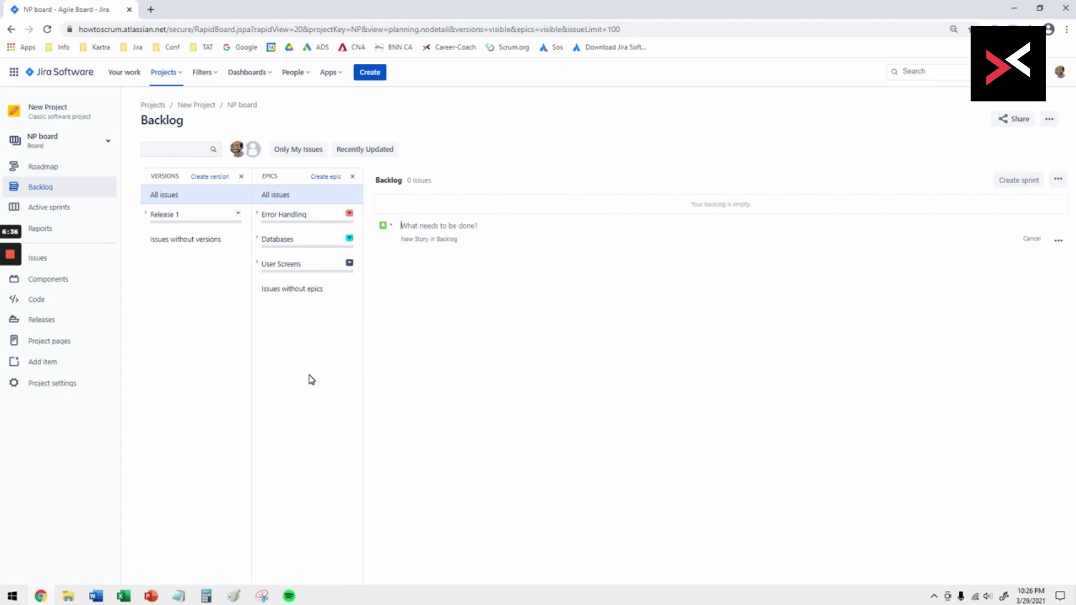
Close the Versions and Epics side panels.
left_click(241, 176)
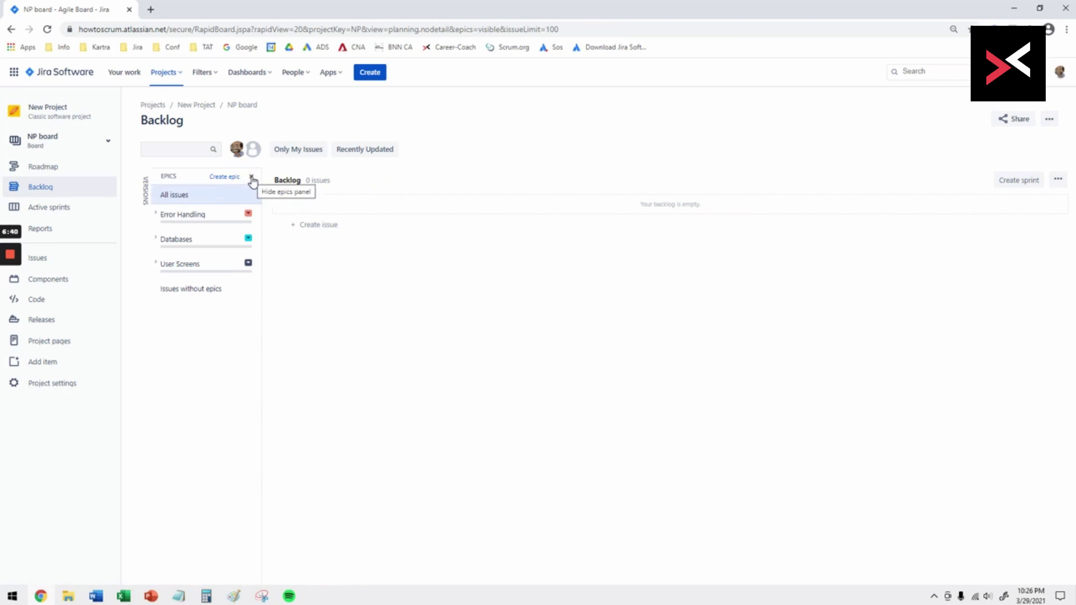
left_click(251, 176)
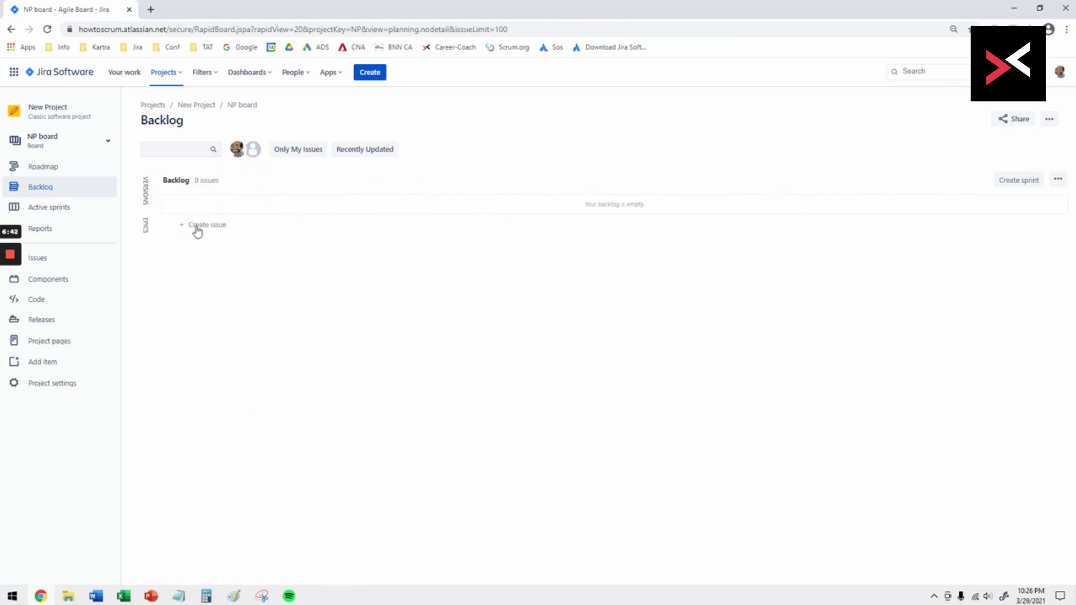